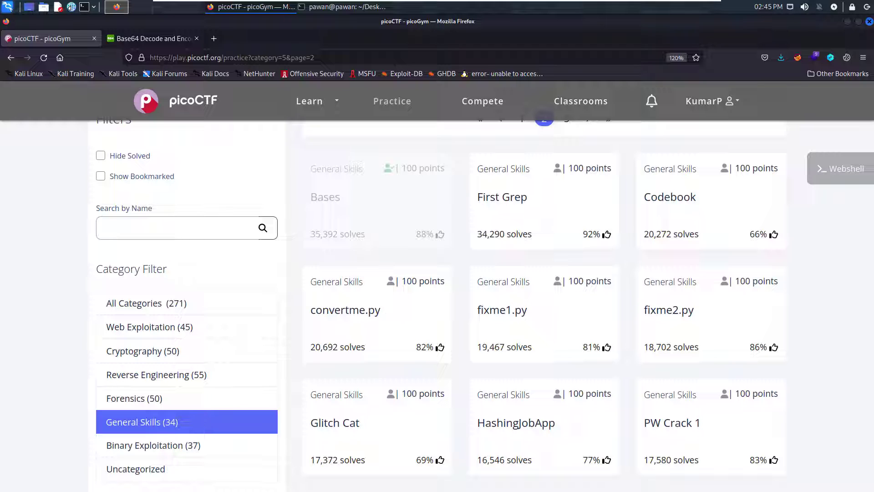
- Open the First Grep challenge and read its description about finding the flag in a file
{"action": "left_click", "coordinate": [537, 212]}
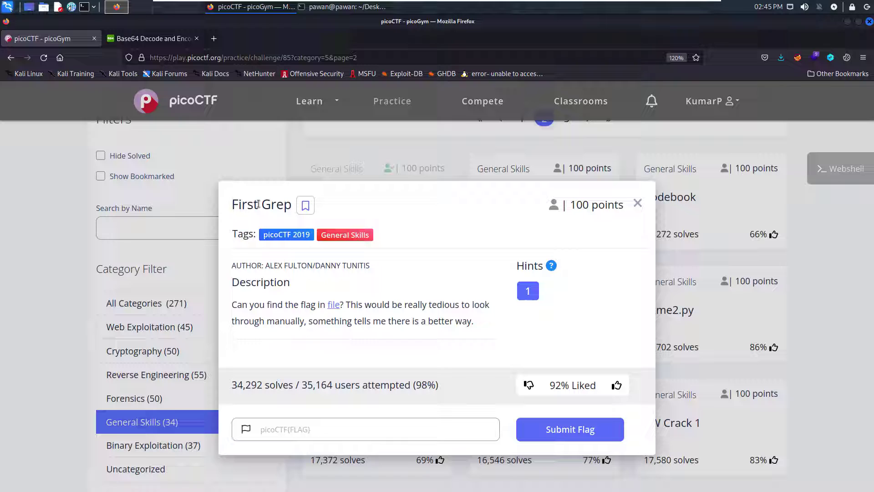
{"action": "left_click_drag", "start_coordinate": [233, 305], "coordinate": [501, 313]}
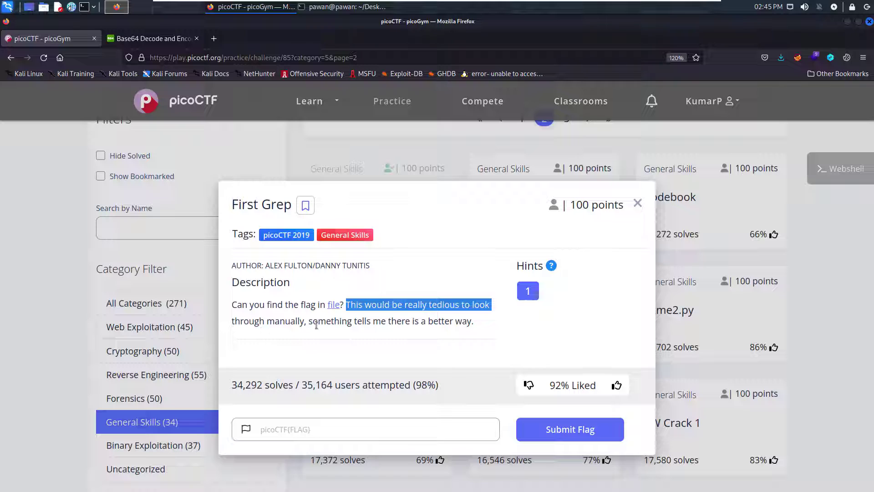
{"action": "left_click_drag", "start_coordinate": [308, 322], "coordinate": [478, 323]}
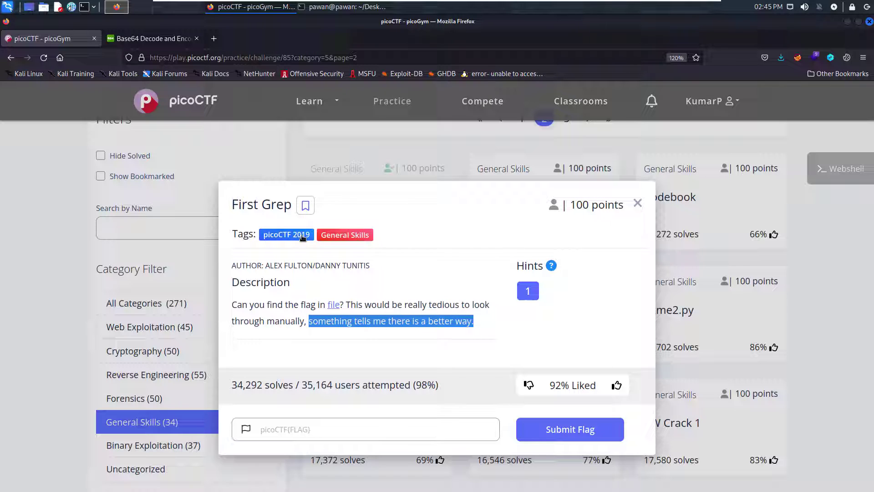
{"action": "double_click", "coordinate": [276, 204]}
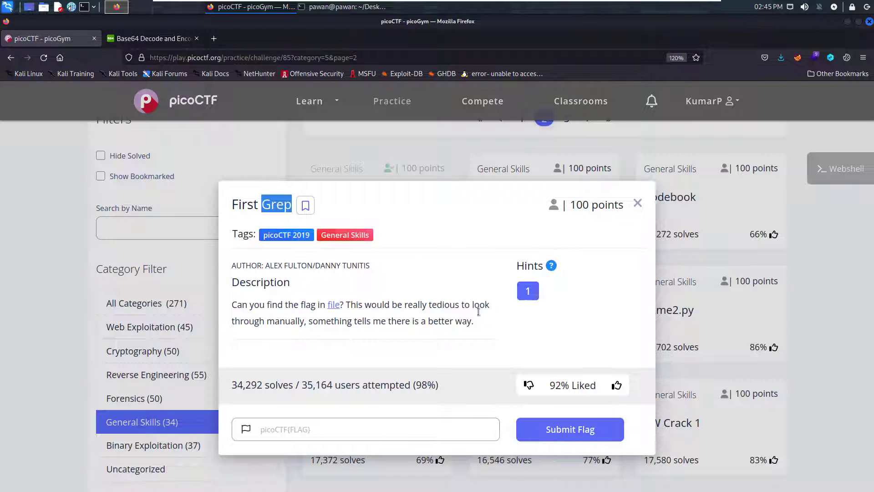
- Download the challenge's 'file' into the Desktop/picoctf folder under its suggested name
{"action": "left_click", "coordinate": [334, 305]}
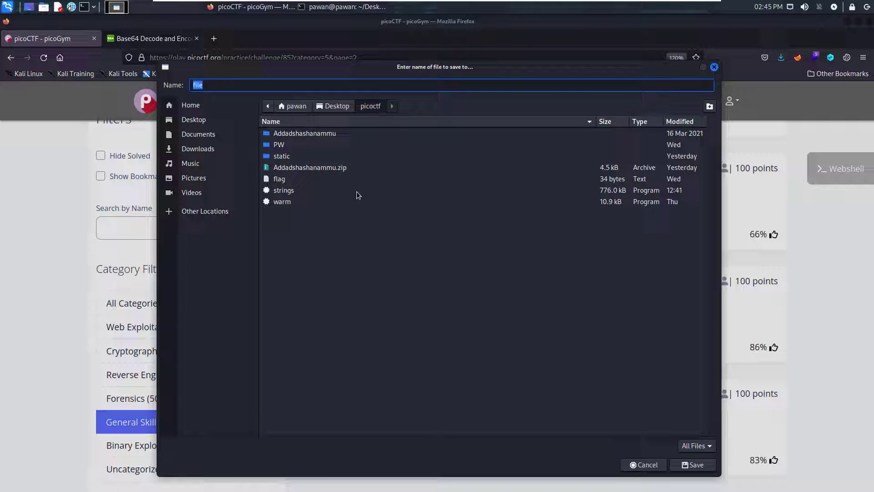
{"action": "left_click", "coordinate": [229, 85]}
{"action": "left_click", "coordinate": [693, 465]}
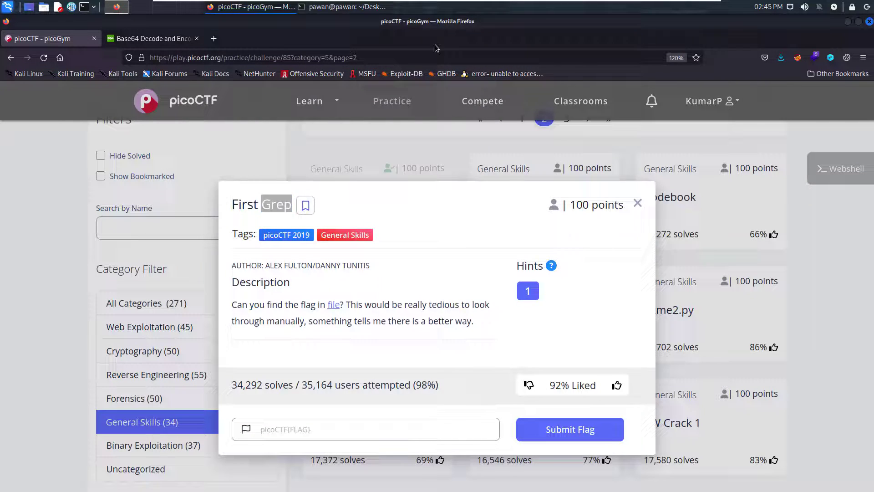
- In the terminal, clear the screen and list the picoctf folder, confirming 'file' is present
{"action": "left_click", "coordinate": [347, 7]}
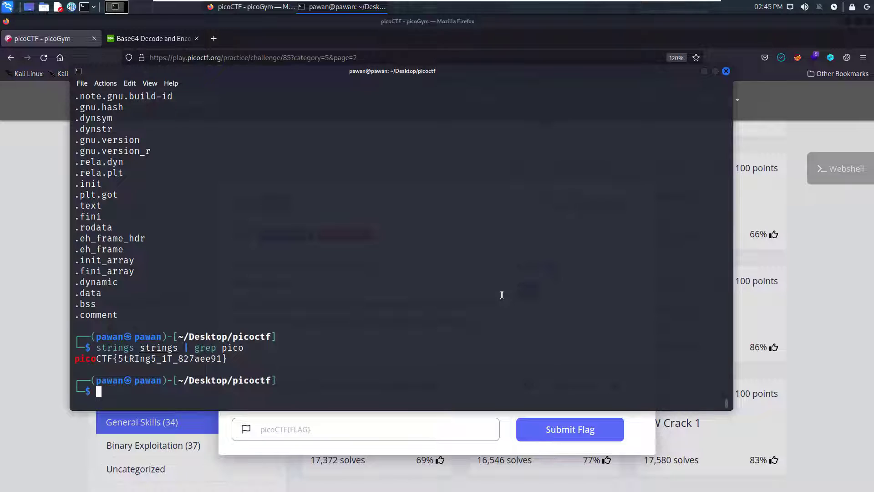
{"action": "type", "text": "clear"}
{"action": "key", "text": "Return"}
{"action": "type", "text": "ls"}
{"action": "key", "text": "Return"}
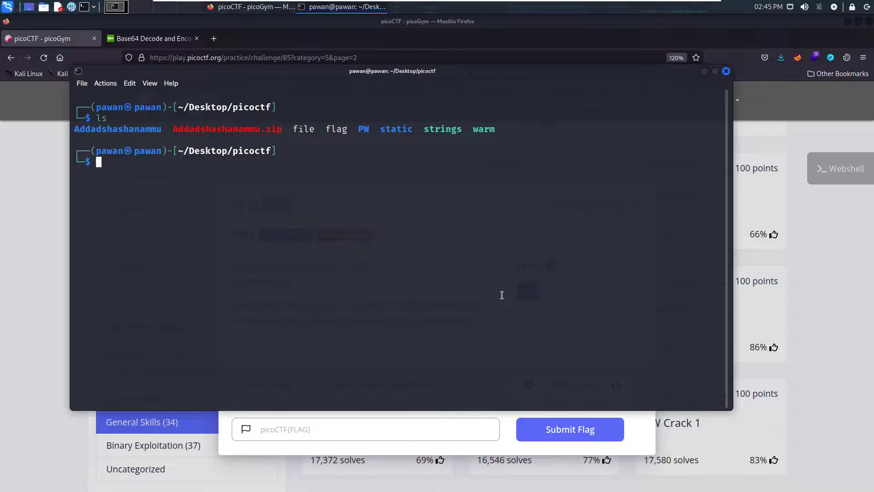
{"action": "double_click", "coordinate": [294, 129]}
{"action": "left_click", "coordinate": [392, 280]}
{"action": "type", "text": "cat file"}
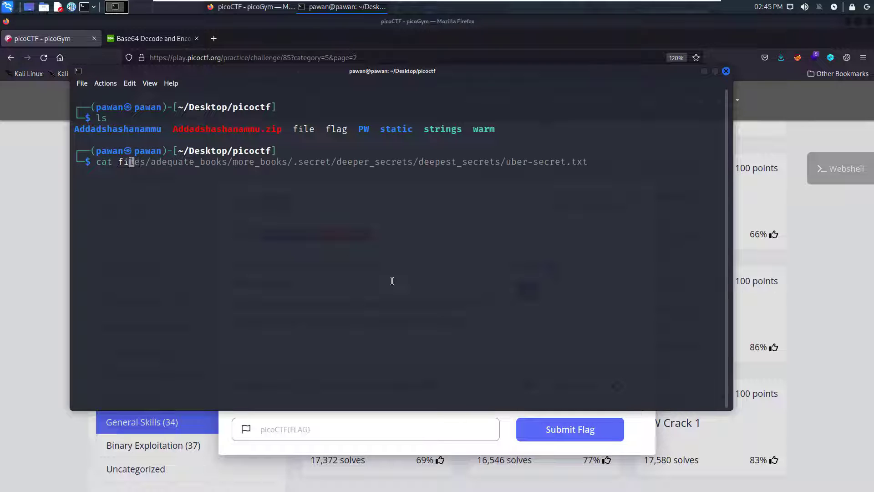
- Print 'file' with cat, revealing garbled binary output
{"action": "key", "text": "Return"}
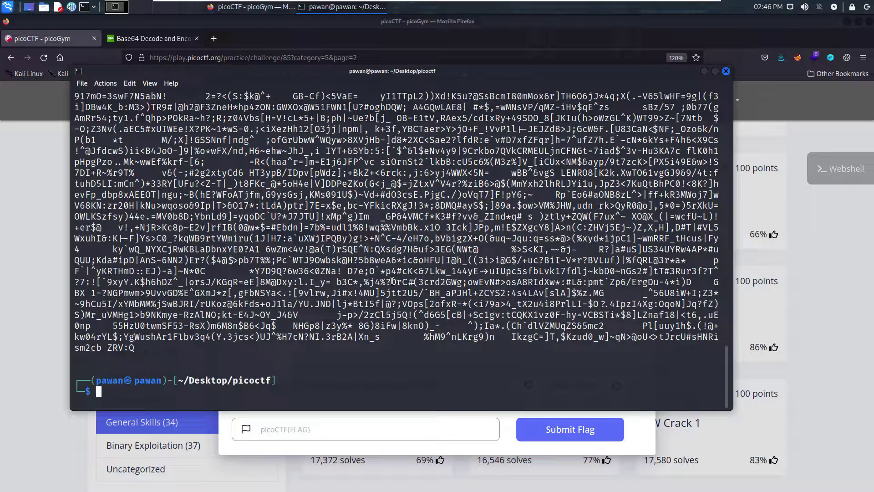
{"action": "scroll", "coordinate": [334, 218], "scroll_direction": "up", "scroll_amount": 5}
{"action": "scroll", "coordinate": [335, 217], "scroll_direction": "up", "scroll_amount": 5}
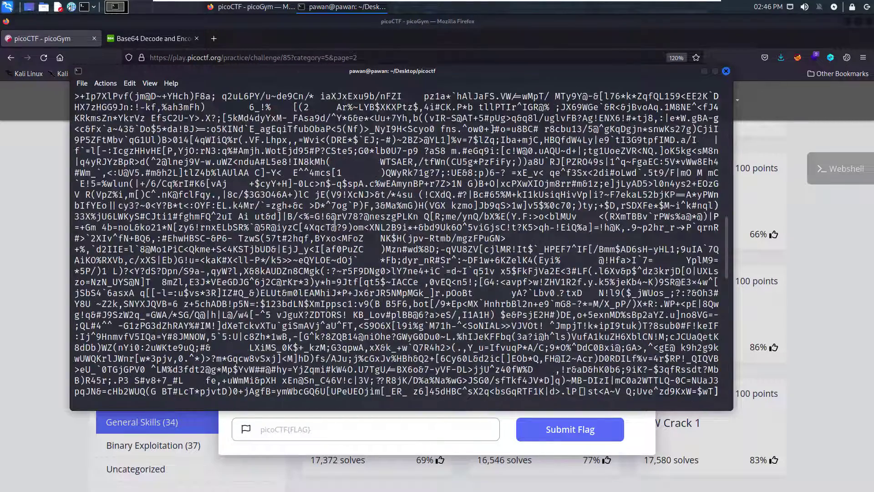
{"action": "scroll", "coordinate": [336, 218], "scroll_direction": "up", "scroll_amount": 5}
{"action": "scroll", "coordinate": [335, 218], "scroll_direction": "up", "scroll_amount": 5}
{"action": "scroll", "coordinate": [335, 217], "scroll_direction": "down", "scroll_amount": 10}
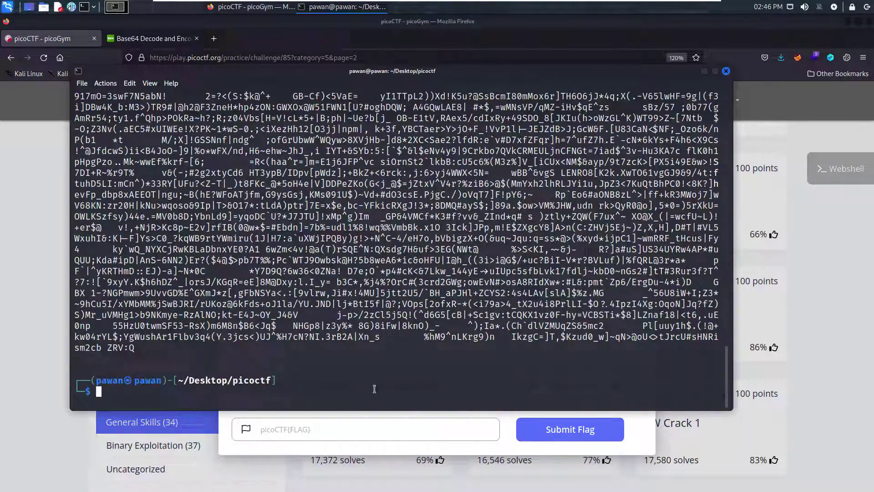
{"action": "left_click_drag", "start_coordinate": [436, 350], "coordinate": [163, 227]}
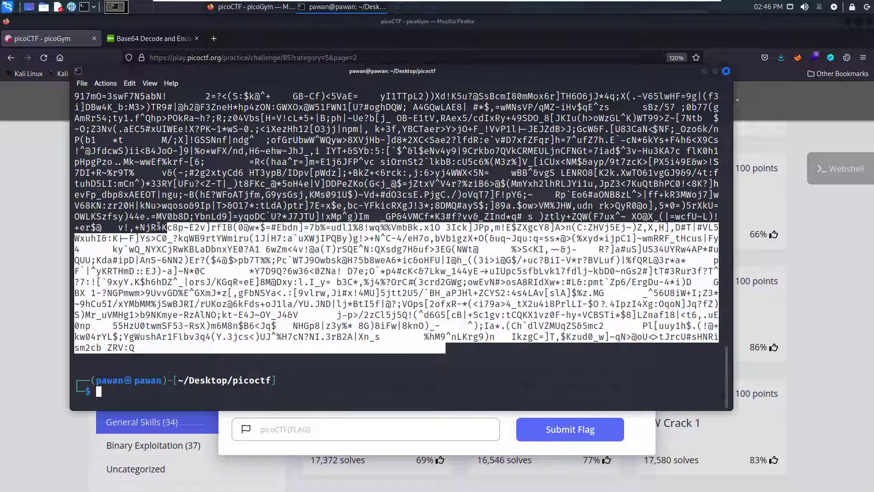
{"action": "left_click", "coordinate": [341, 401]}
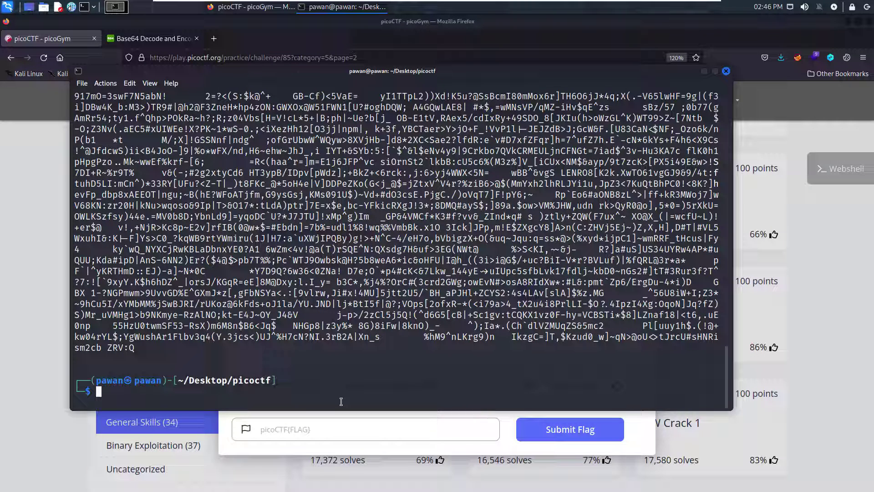
{"action": "type", "text": "stri"}
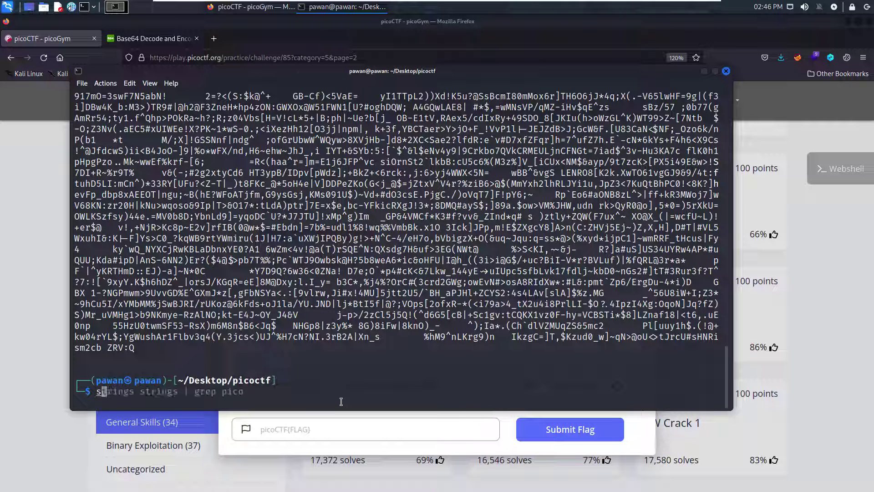
- Run 'strings file | grep pico' to reveal the flag picoCTF{grep_is_good_to_find_things_dba08a45}
{"action": "key", "text": "Tab"}
{"action": "key", "text": "Tab"}
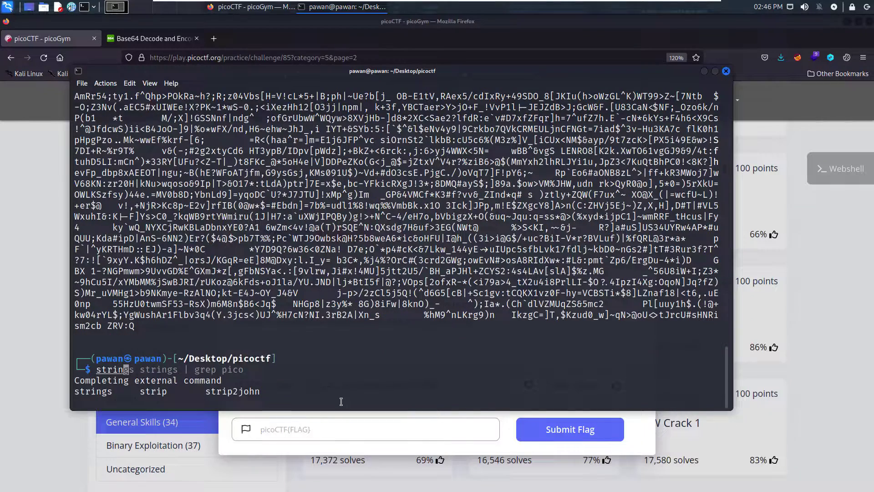
{"action": "type", "text": "gs file"}
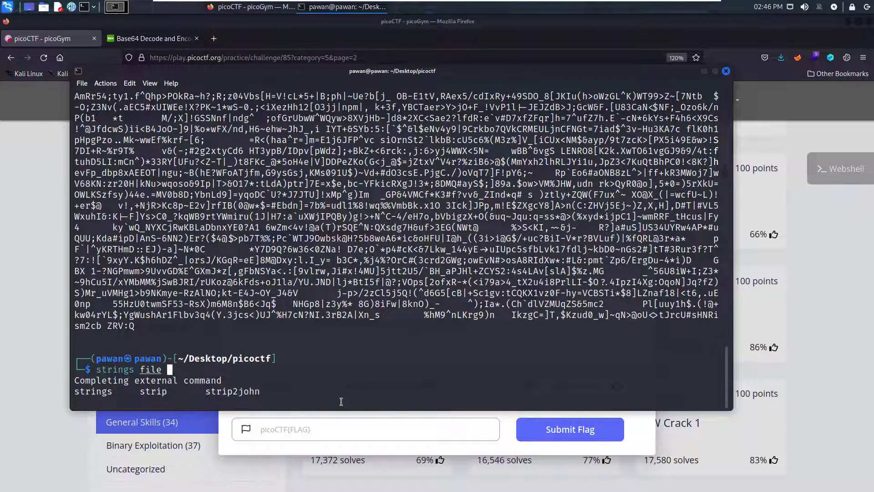
{"action": "key", "text": "ctrl+c"}
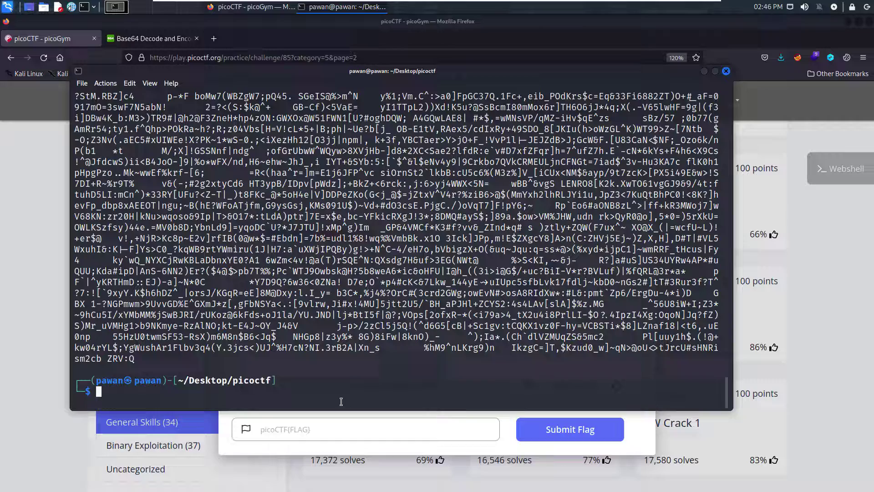
{"action": "scroll", "coordinate": [316, 336], "scroll_direction": "up", "scroll_amount": 5}
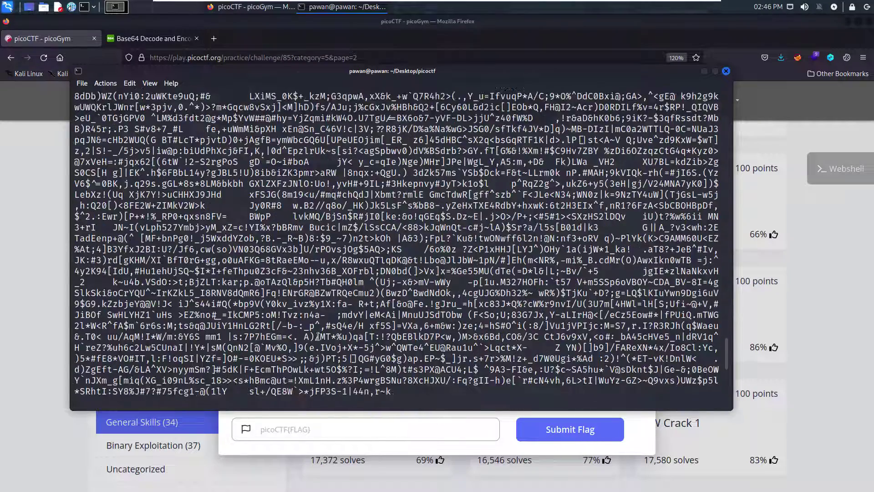
{"action": "scroll", "coordinate": [316, 337], "scroll_direction": "down", "scroll_amount": 5}
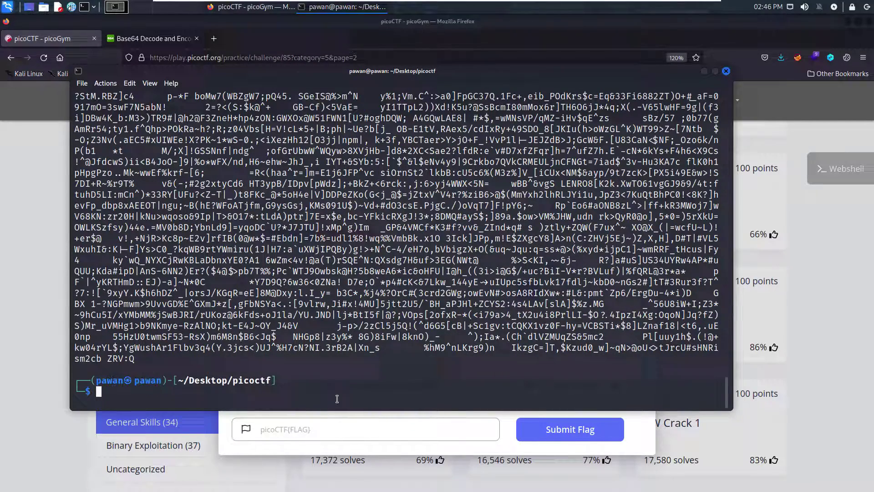
{"action": "key", "text": "Up"}
{"action": "type", "text": "| grep "}
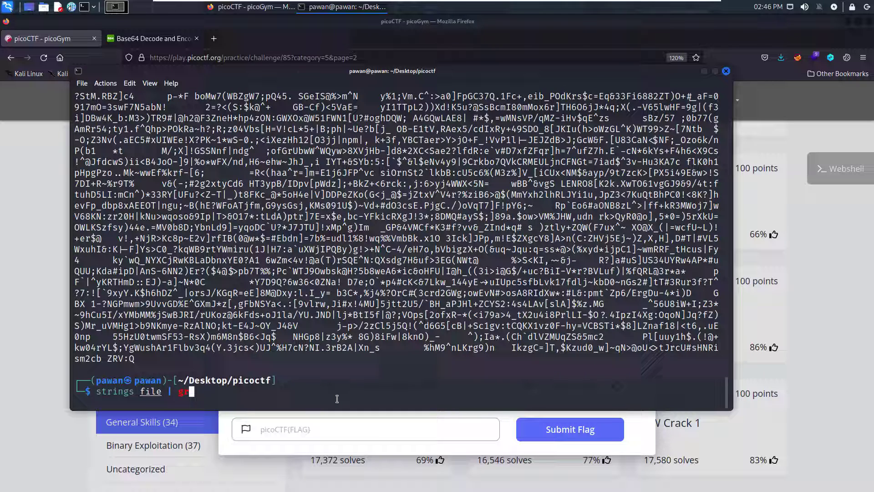
{"action": "type", "text": "pico"}
{"action": "key", "text": "Return"}
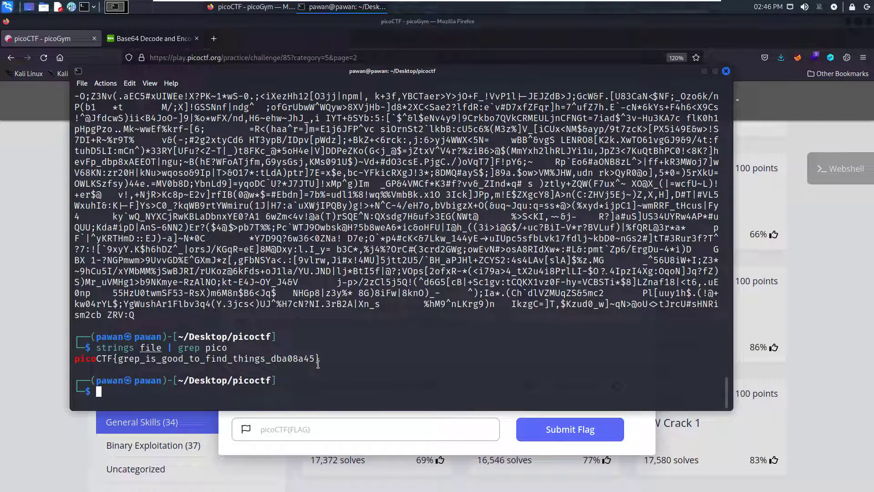
- Copy the printed flag picoCTF{grep_is_good_to_find_things_dba08a45} to the clipboard
{"action": "left_click_drag", "start_coordinate": [325, 359], "coordinate": [82, 356]}
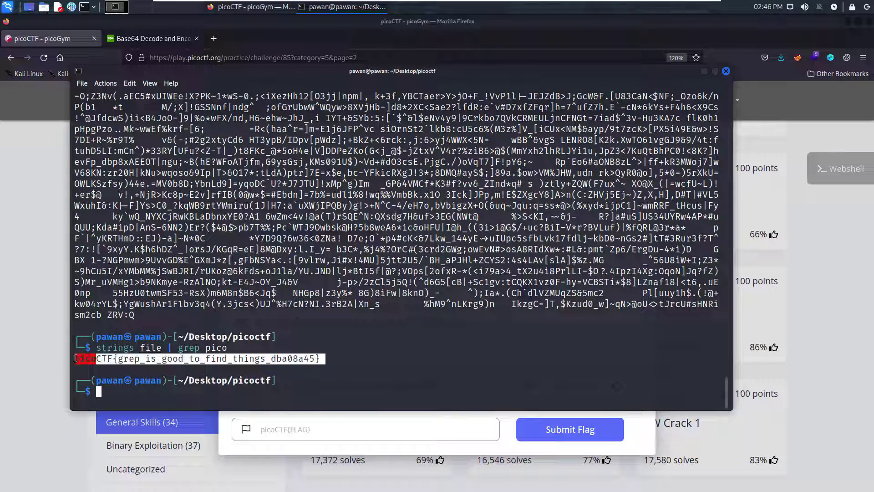
{"action": "right_click", "coordinate": [116, 360]}
{"action": "left_click", "coordinate": [195, 204]}
{"action": "left_click", "coordinate": [304, 429]}
{"action": "key", "text": "ctrl+v"}
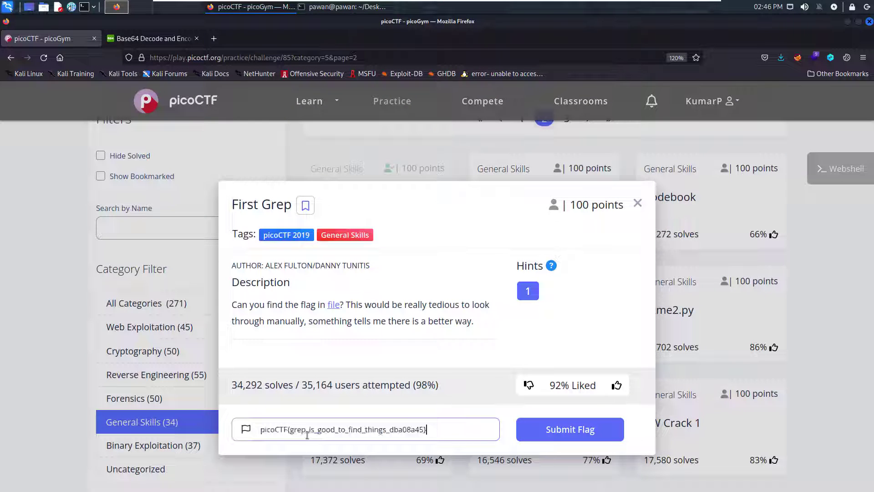
{"action": "left_click", "coordinate": [584, 429]}
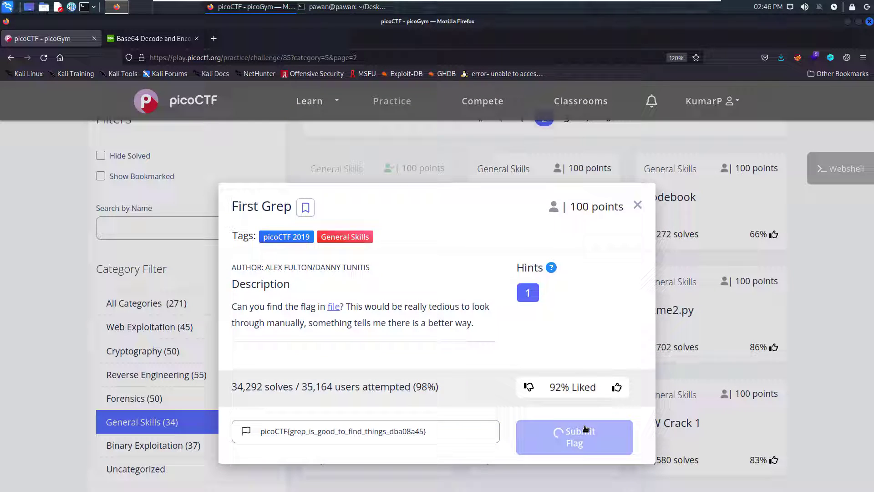